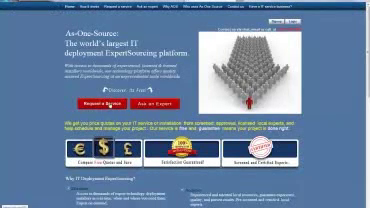
# Open the 'Request a Service' form on the As-One-Source site
pyautogui.click(102, 103)
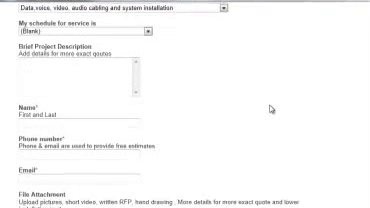
pyautogui.scroll(-2, 270, 108)
pyautogui.scroll(-1, 40, 180)
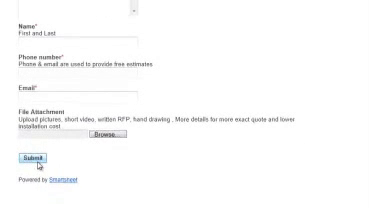